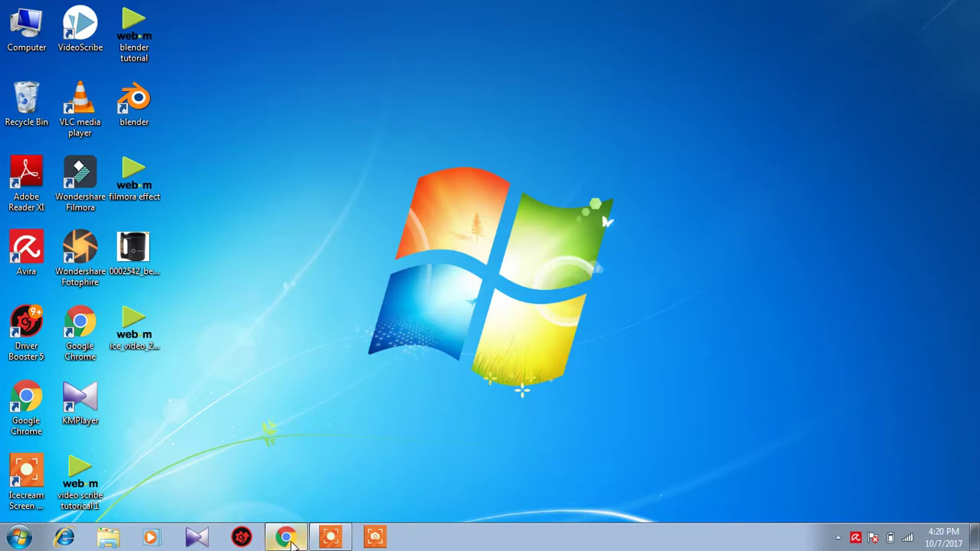
- Switch to Chrome, open a new browser tab, and return to the Facebook home page
{"action": "left_click", "coordinate": [287, 538]}
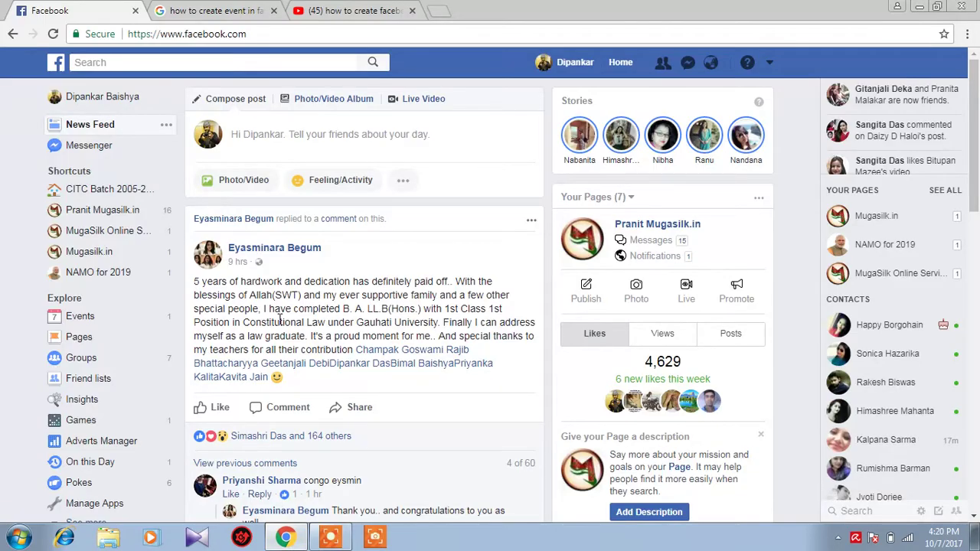
{"action": "left_click", "coordinate": [438, 11]}
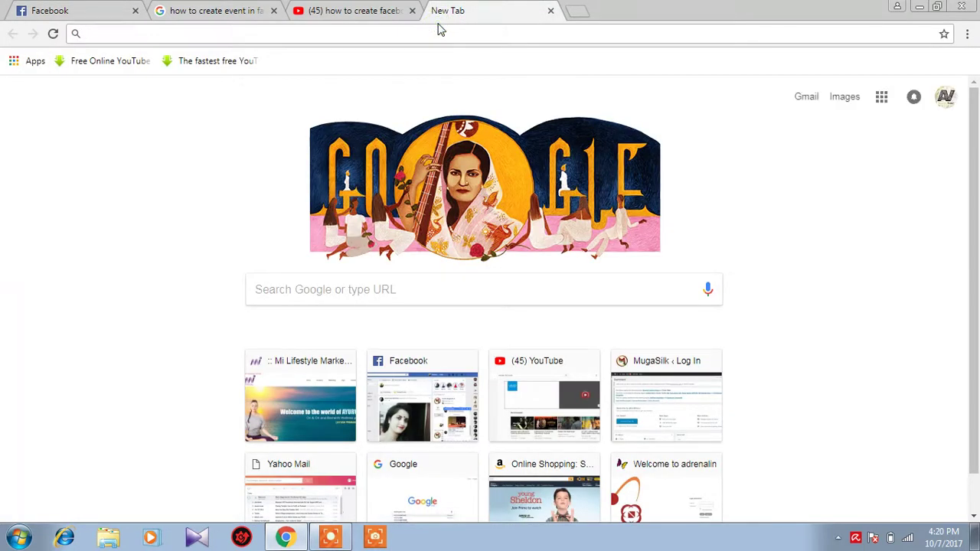
{"action": "left_click", "coordinate": [103, 13]}
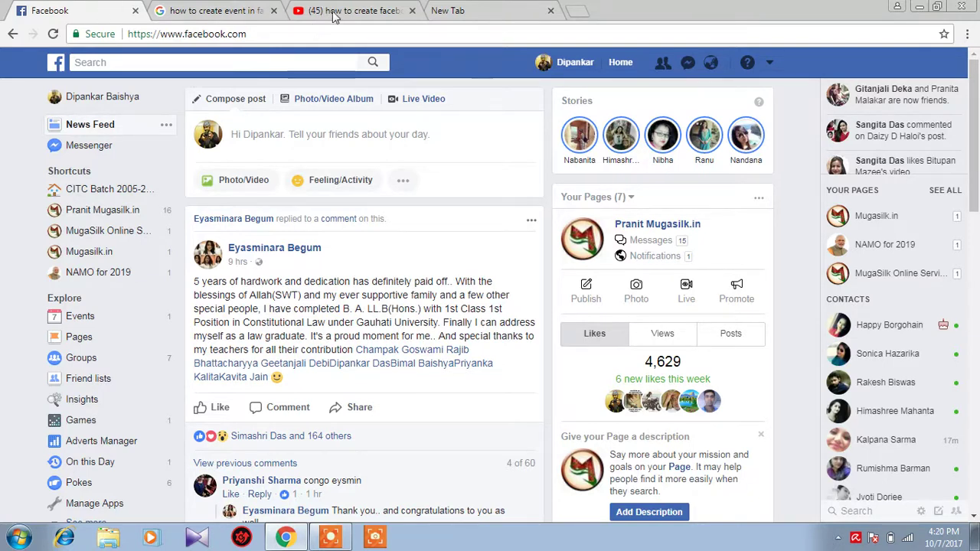
{"action": "left_click", "coordinate": [486, 17]}
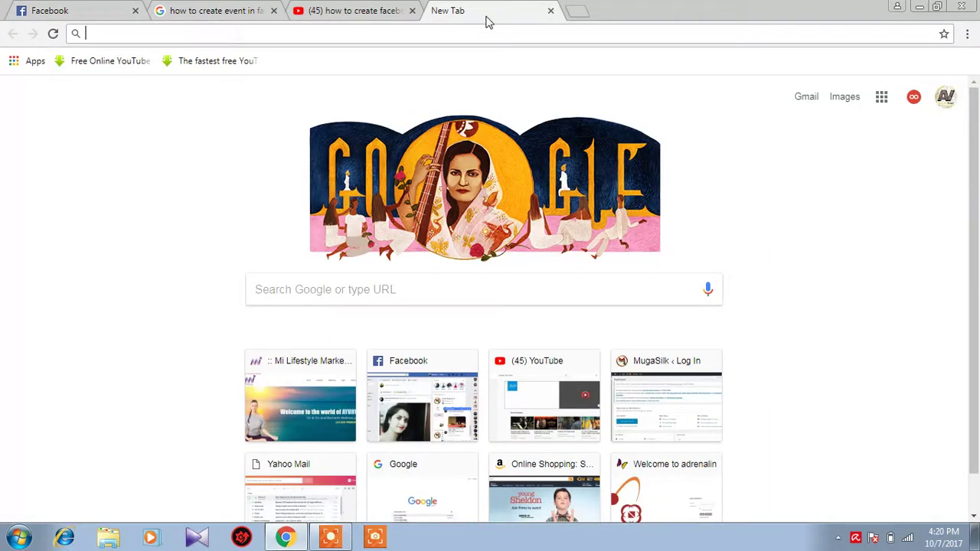
{"action": "left_click", "coordinate": [85, 9]}
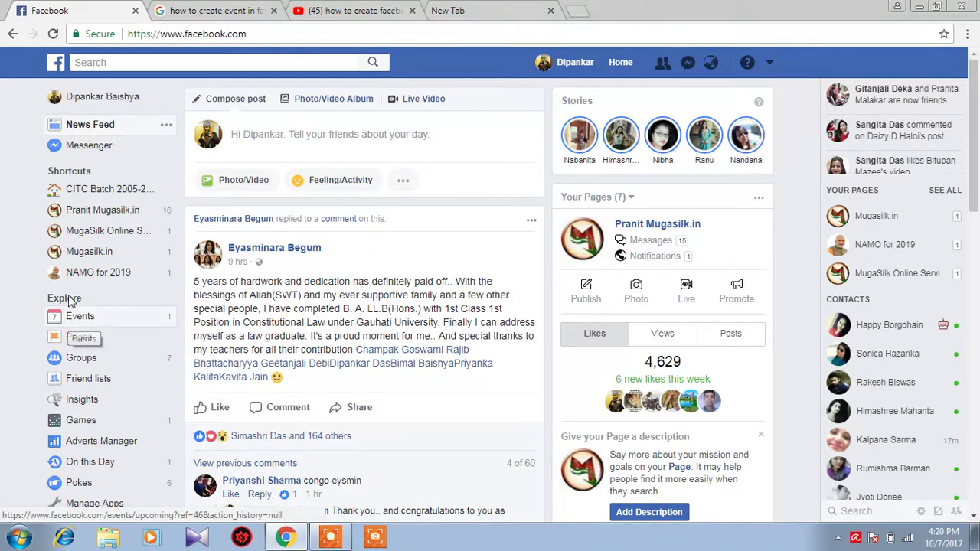
- Start a new public event from the Facebook Events page, keeping Public Event as its type
{"action": "left_click", "coordinate": [77, 321]}
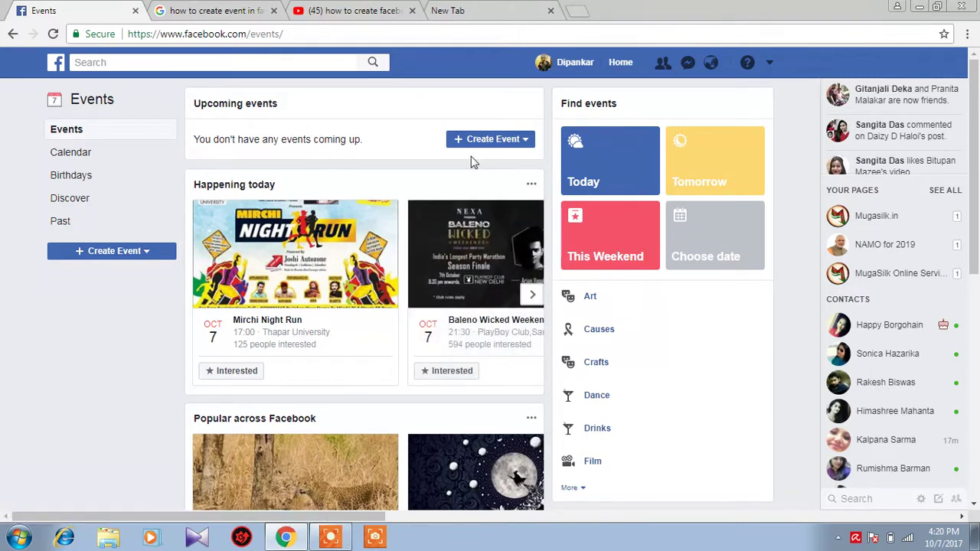
{"action": "left_click", "coordinate": [527, 143]}
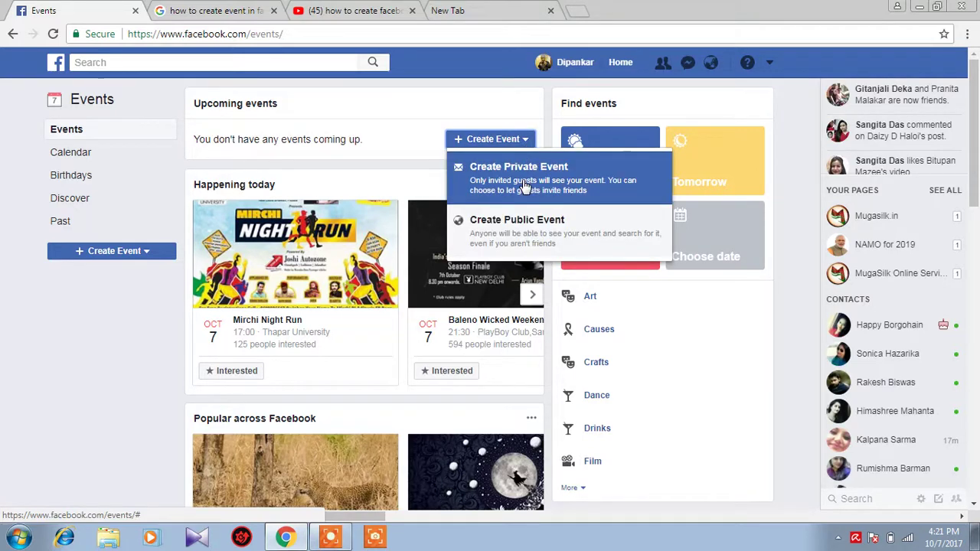
{"action": "left_click", "coordinate": [515, 236]}
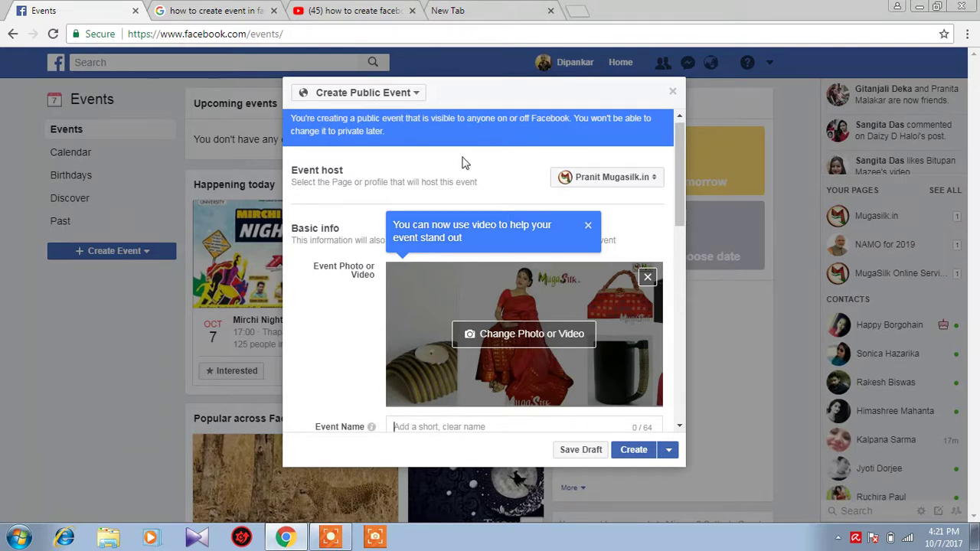
{"action": "left_click", "coordinate": [413, 94]}
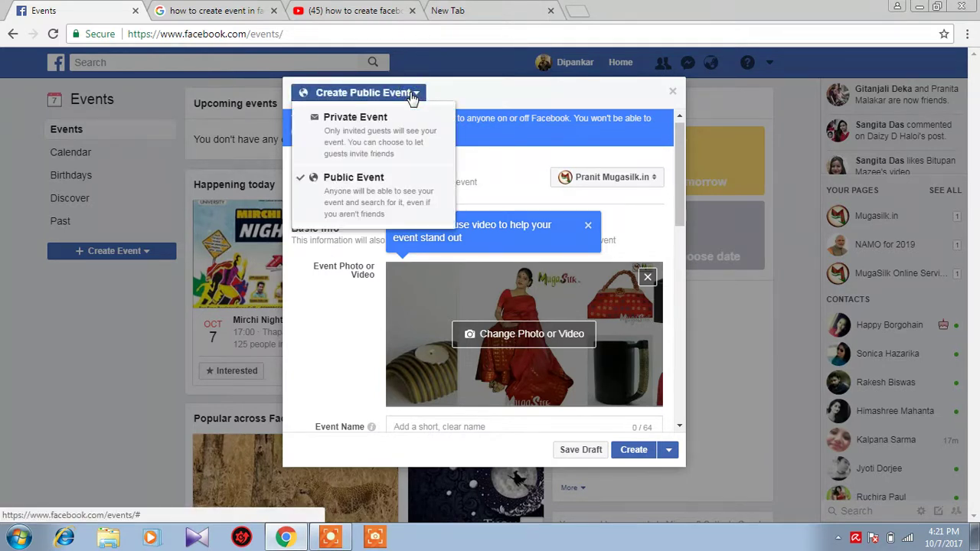
{"action": "left_click", "coordinate": [393, 201]}
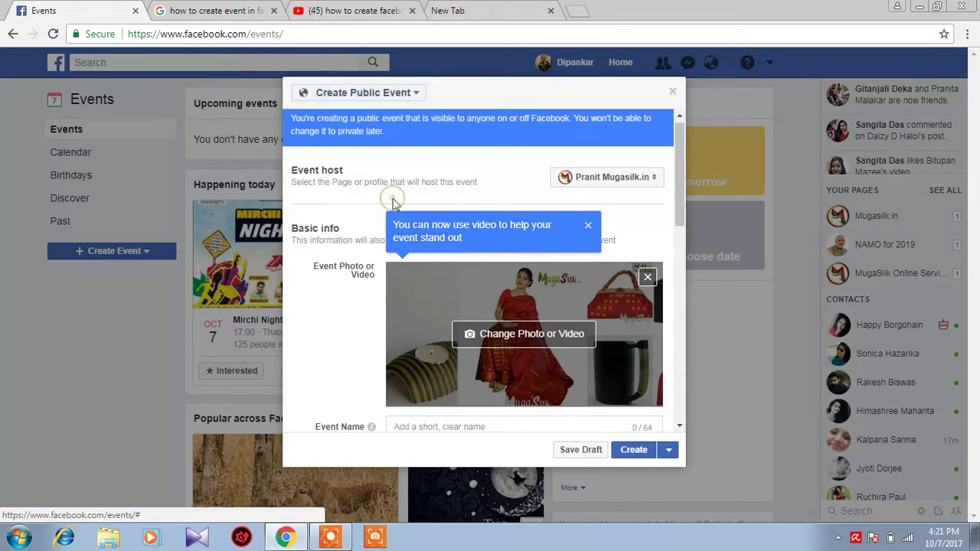
- Set the personal profile as the event host and dismiss the tip about using video
{"action": "left_click_drag", "start_coordinate": [685, 169], "coordinate": [696, 142]}
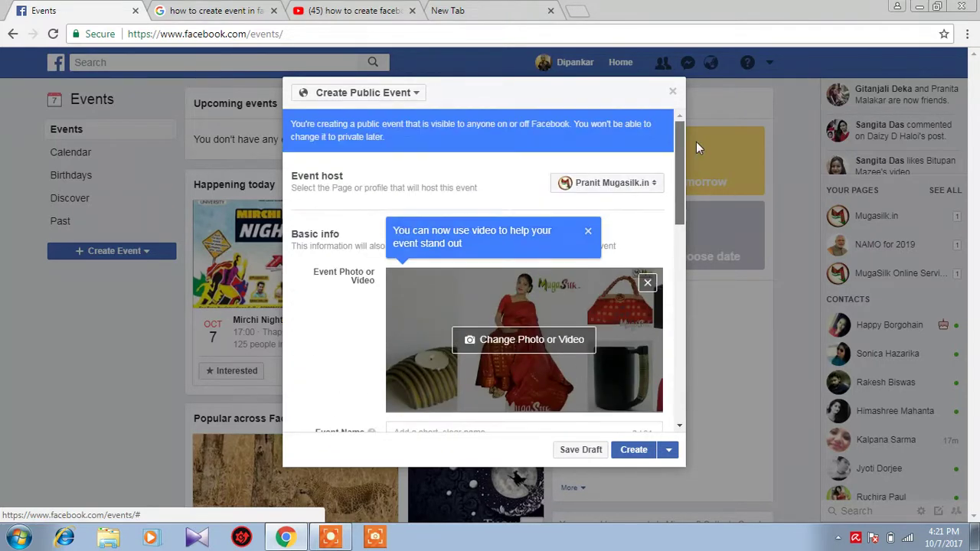
{"action": "left_click", "coordinate": [644, 187]}
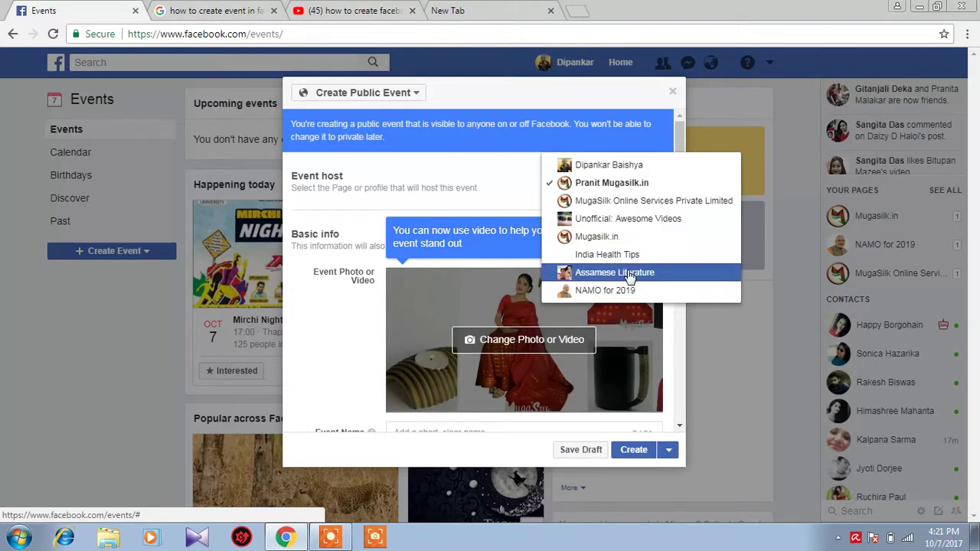
{"action": "left_click", "coordinate": [630, 166]}
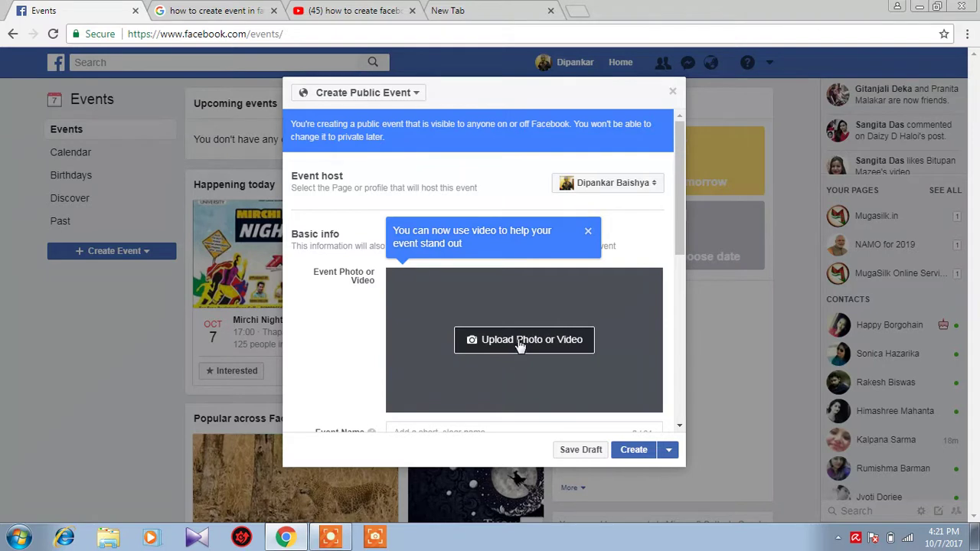
{"action": "left_click", "coordinate": [589, 232]}
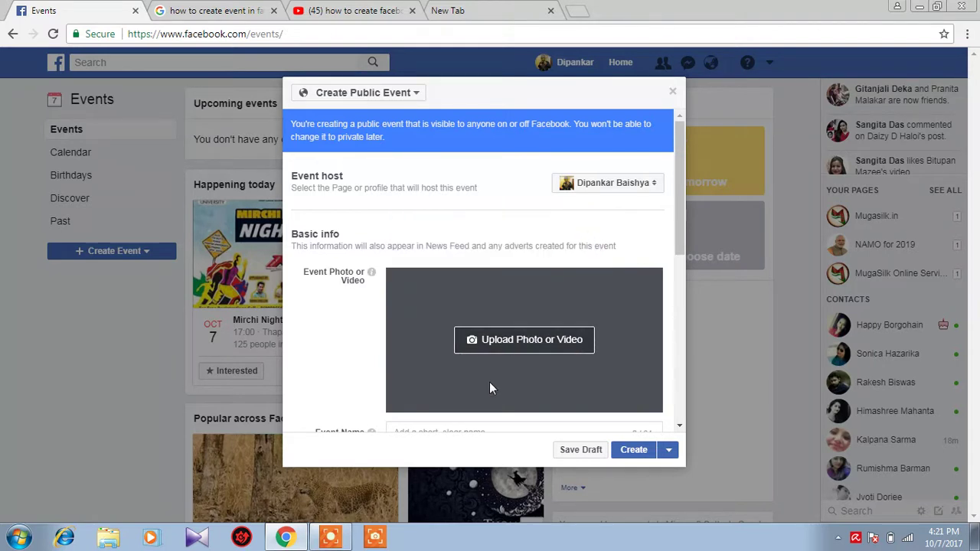
- Examine the public event form's name, location, start and end, description, keywords and posting options
{"action": "left_click_drag", "start_coordinate": [676, 223], "coordinate": [680, 278]}
{"action": "left_click", "coordinate": [567, 301]}
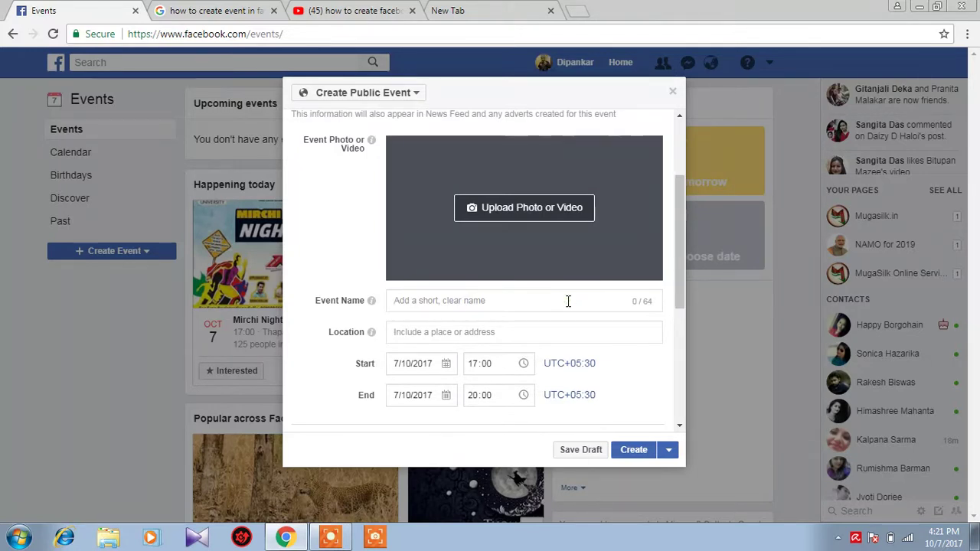
{"action": "left_click", "coordinate": [468, 333]}
{"action": "left_click_drag", "start_coordinate": [673, 290], "coordinate": [639, 333]}
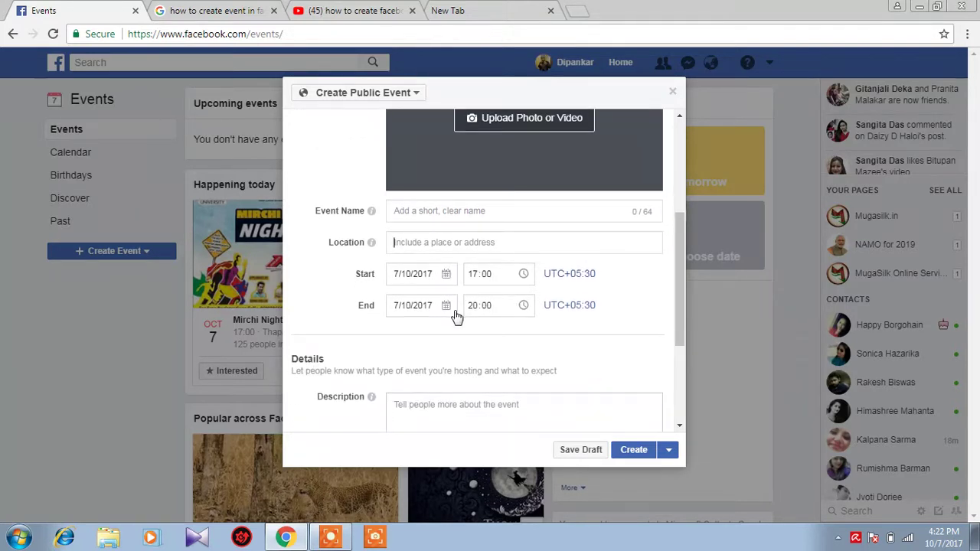
{"action": "scroll", "coordinate": [680, 307], "scroll_direction": "down", "scroll_amount": 2}
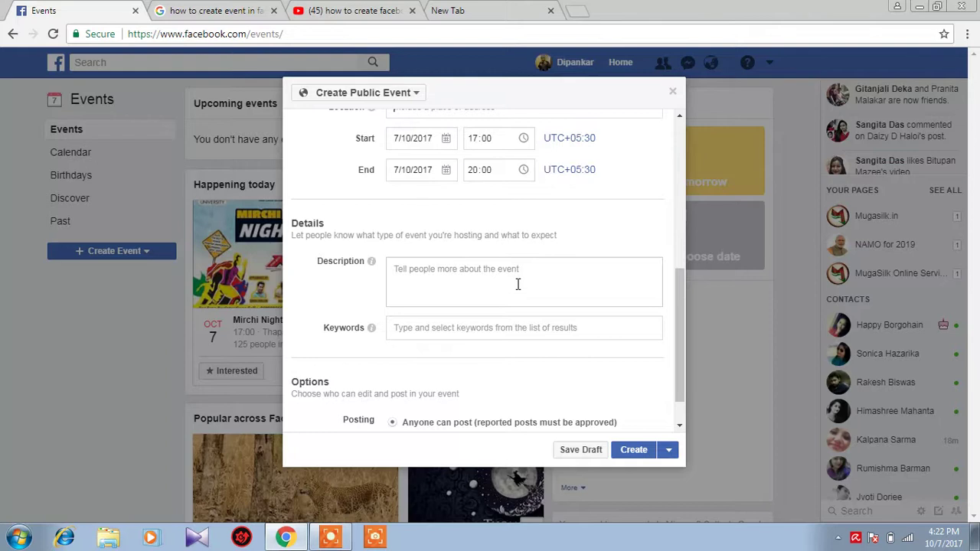
{"action": "left_click", "coordinate": [503, 326]}
{"action": "mouse_move", "coordinate": [374, 268]}
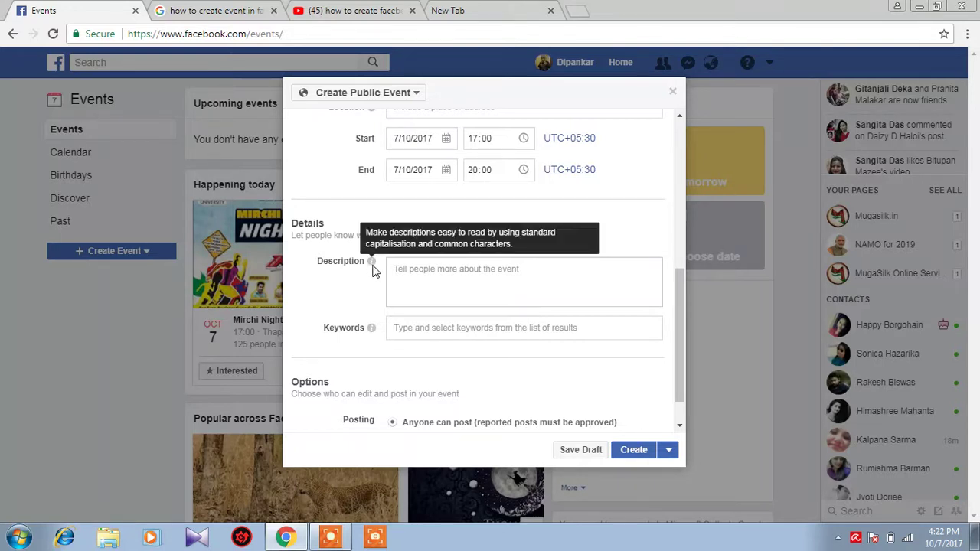
{"action": "mouse_move", "coordinate": [375, 339]}
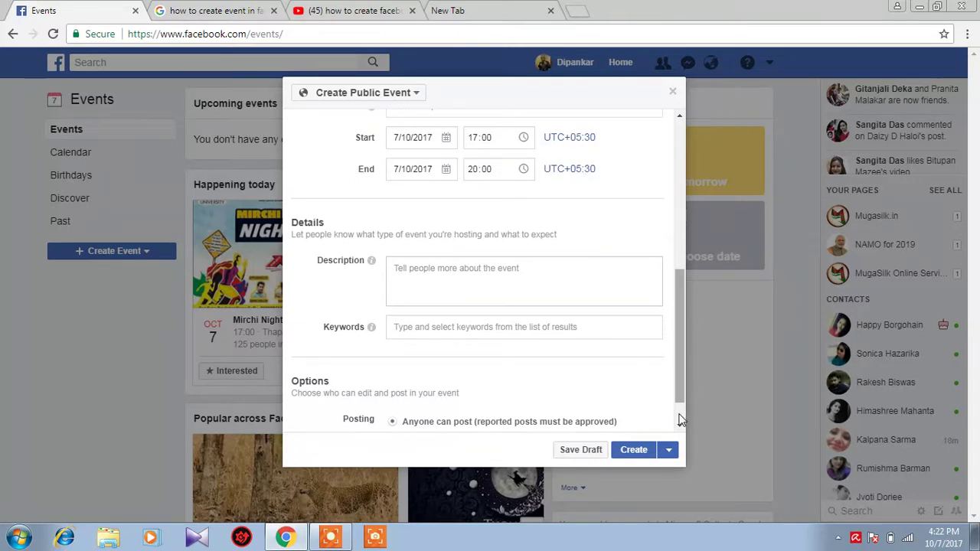
{"action": "scroll", "coordinate": [682, 420], "scroll_direction": "down", "scroll_amount": 2}
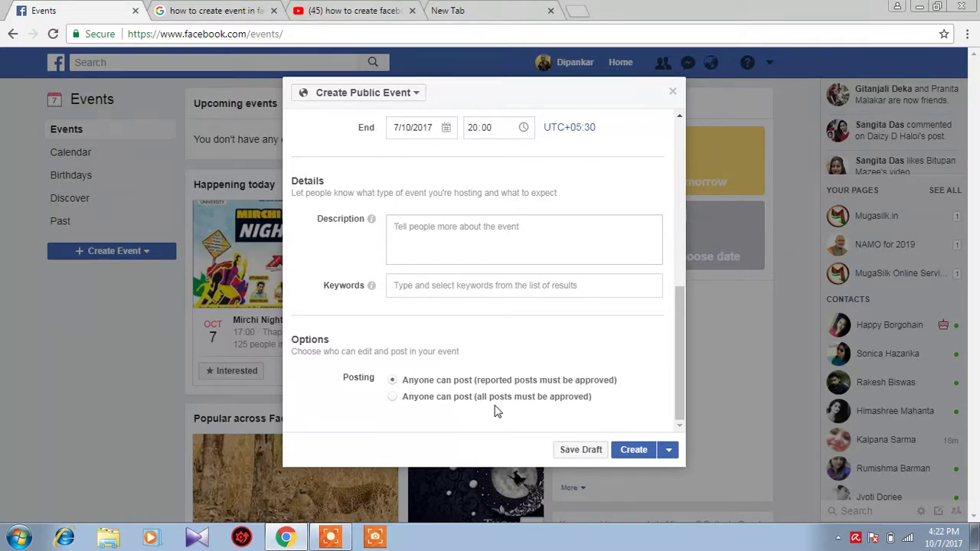
{"action": "left_click", "coordinate": [675, 151]}
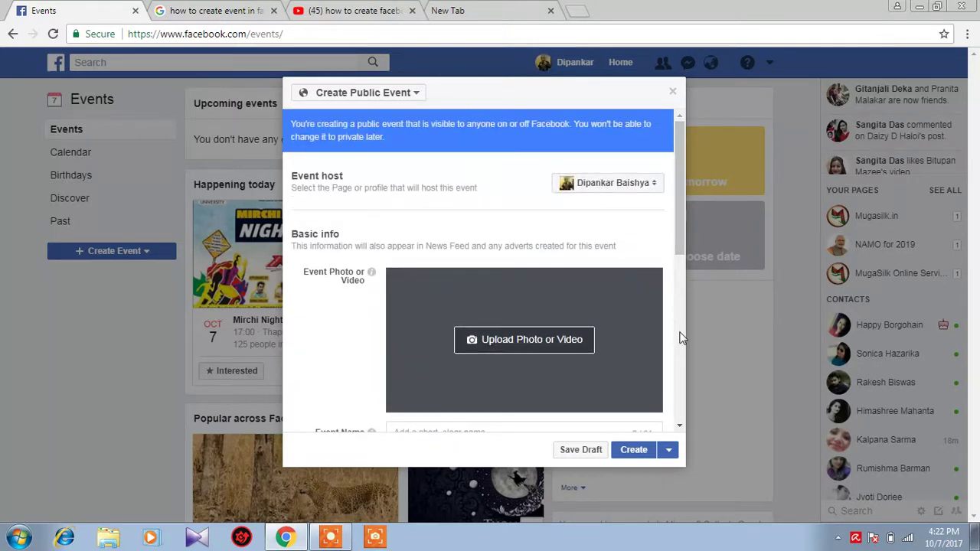
{"action": "scroll", "coordinate": [682, 338], "scroll_direction": "down", "scroll_amount": 4}
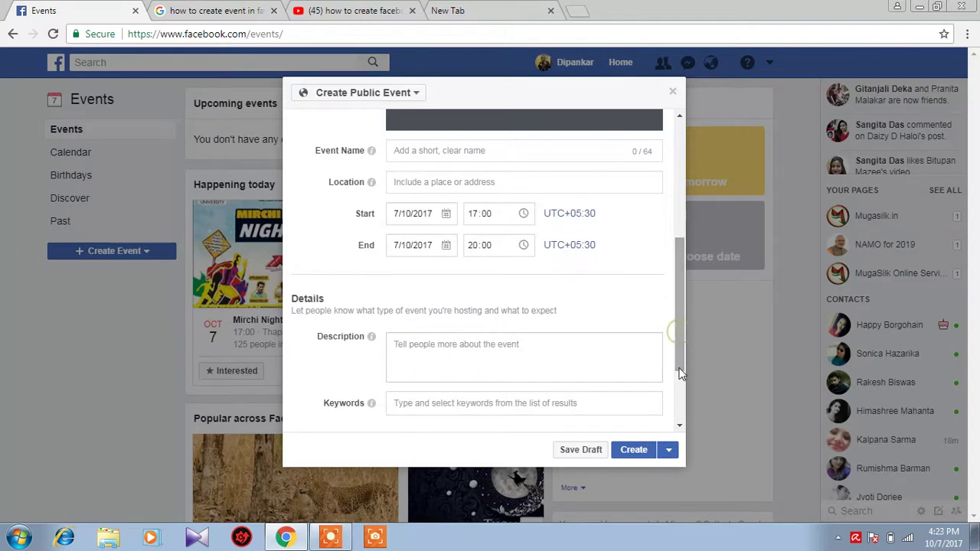
{"action": "scroll", "coordinate": [684, 391], "scroll_direction": "down", "scroll_amount": 2}
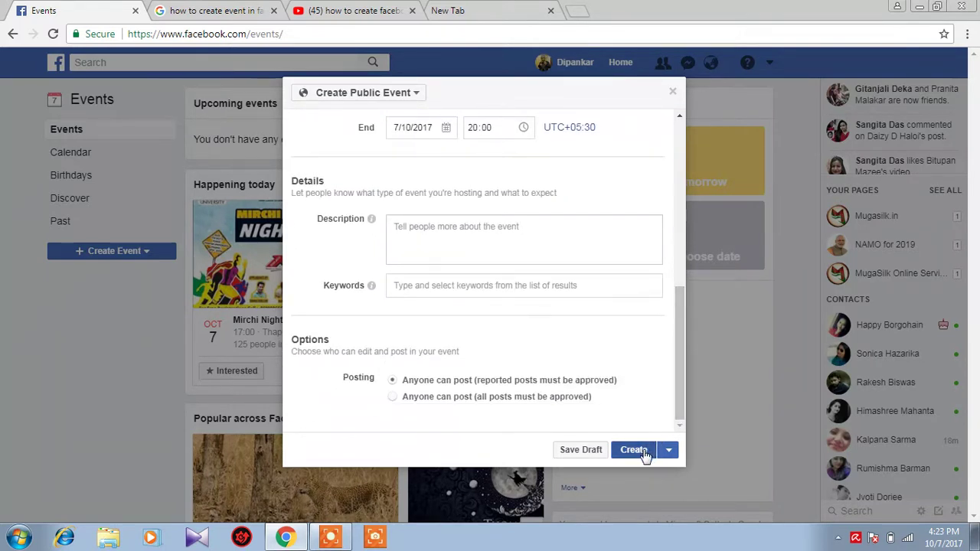
- Show the alternative to creating the public event immediately
{"action": "left_click", "coordinate": [669, 452]}
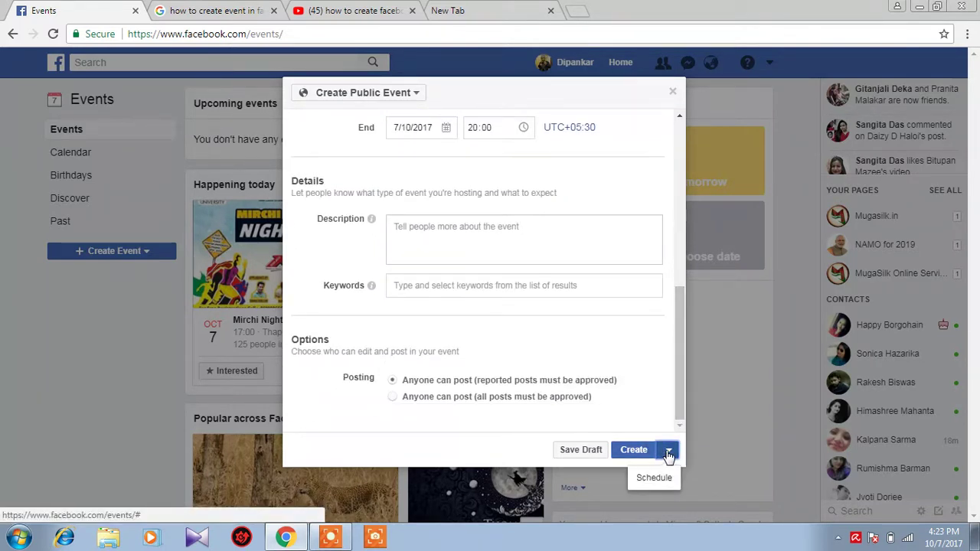
{"action": "left_click", "coordinate": [669, 452]}
{"action": "left_click", "coordinate": [668, 452]}
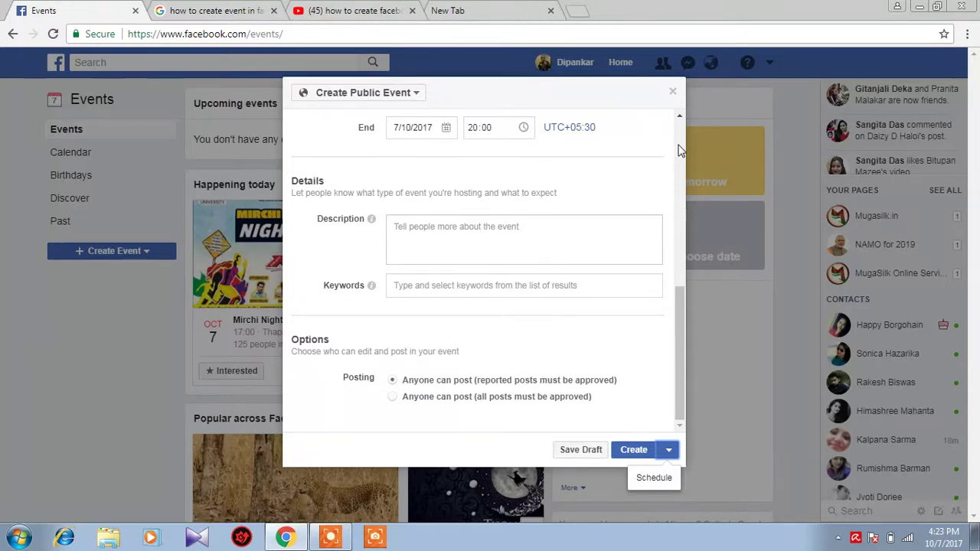
- Switch the event type to Private Event and review its form down to the guest invitation option
{"action": "scroll", "coordinate": [679, 148], "scroll_direction": "up", "scroll_amount": 10}
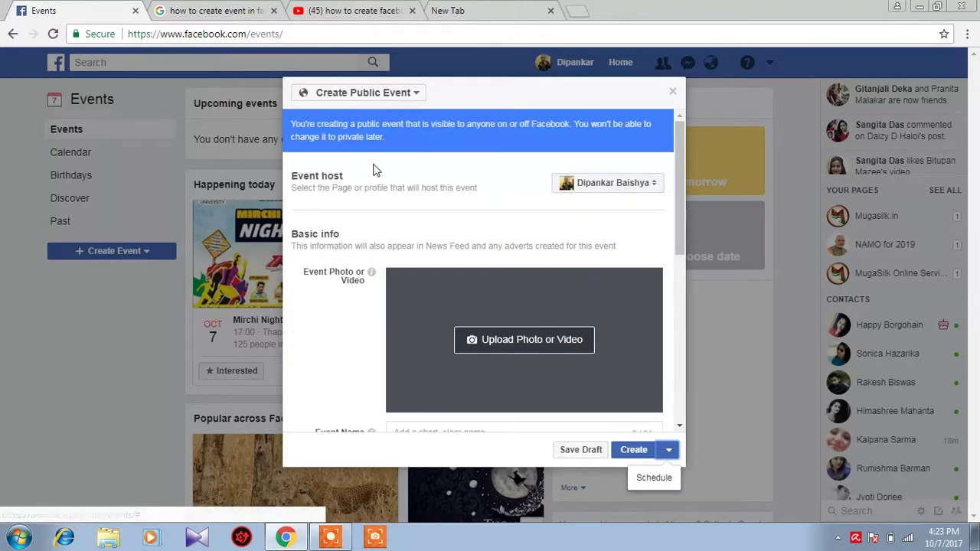
{"action": "left_click", "coordinate": [398, 92]}
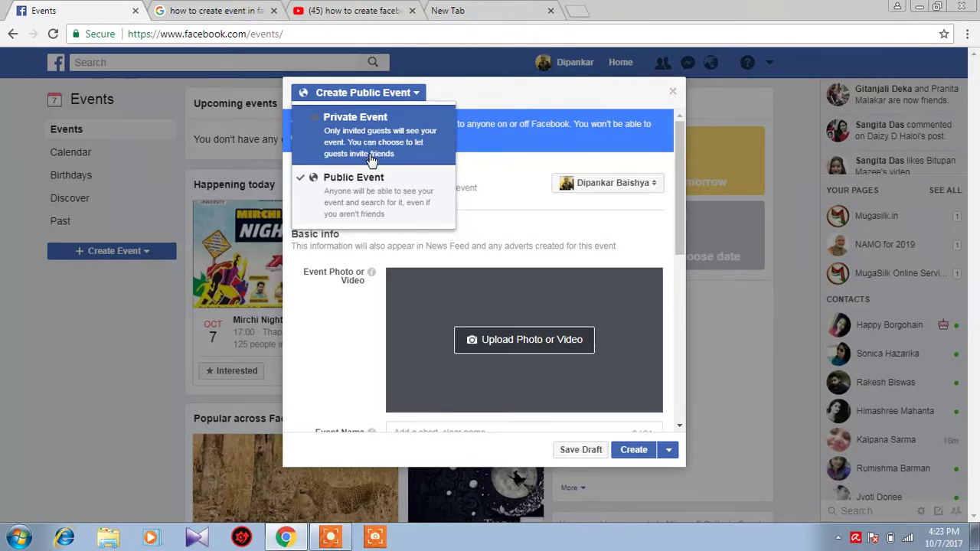
{"action": "left_click", "coordinate": [411, 157]}
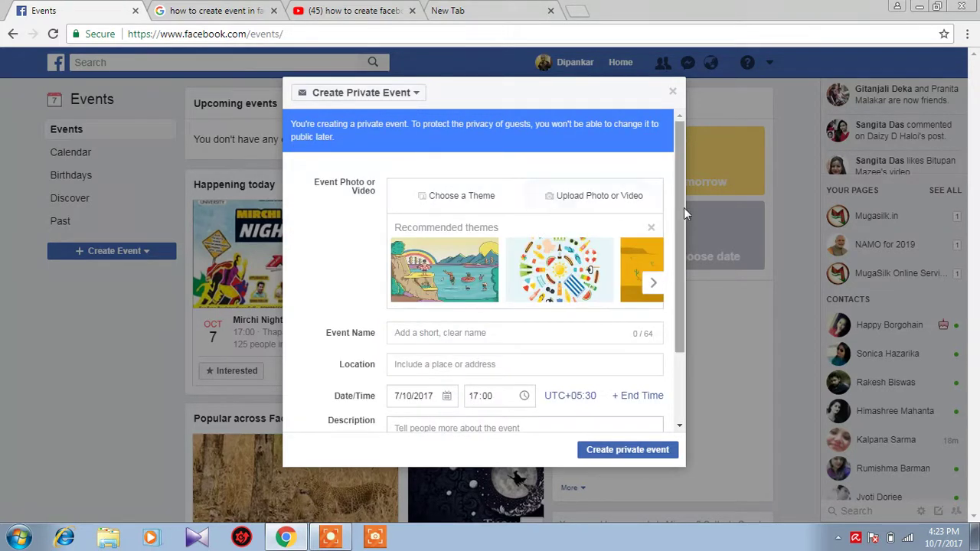
{"action": "left_click_drag", "start_coordinate": [680, 209], "coordinate": [682, 298]}
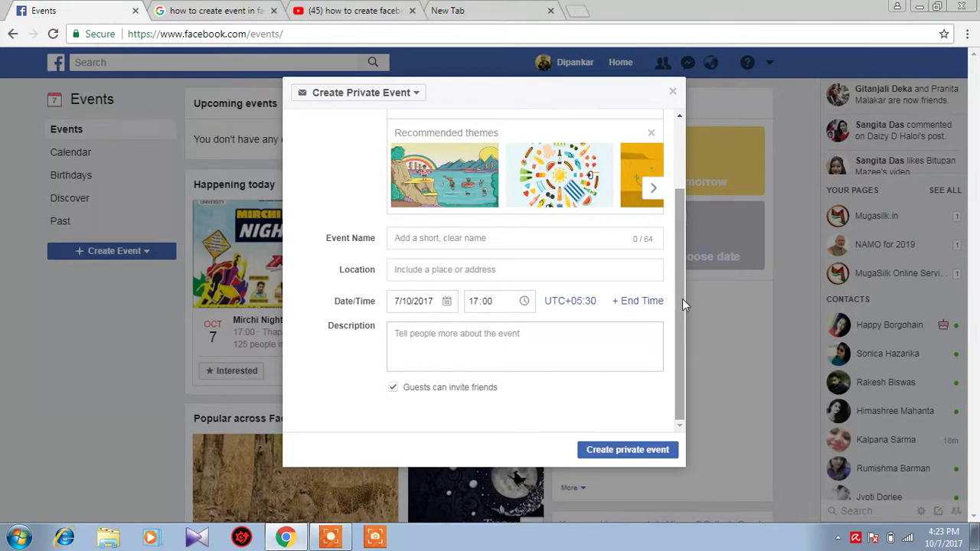
- Change the event type back to Public Event and set the personal profile as the event host
{"action": "left_click", "coordinate": [404, 92]}
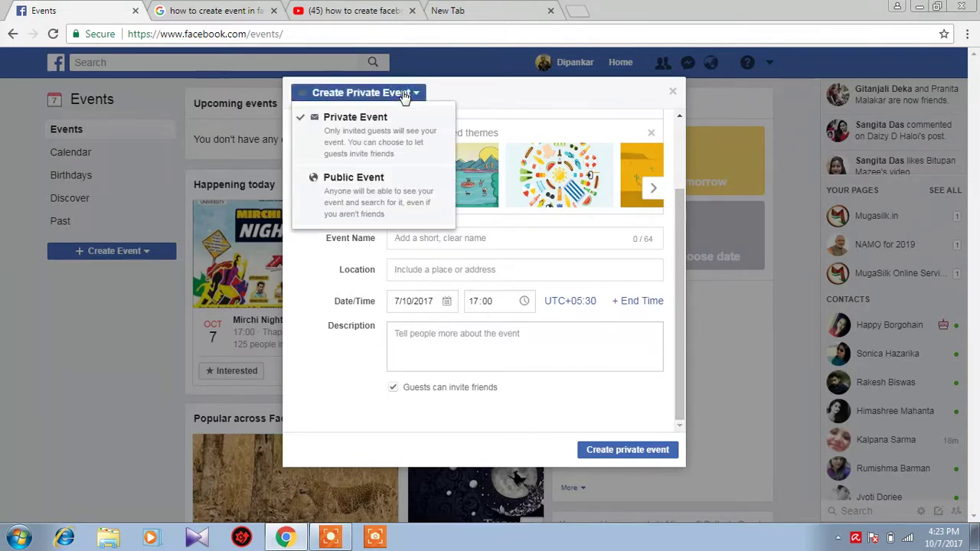
{"action": "left_click", "coordinate": [364, 194]}
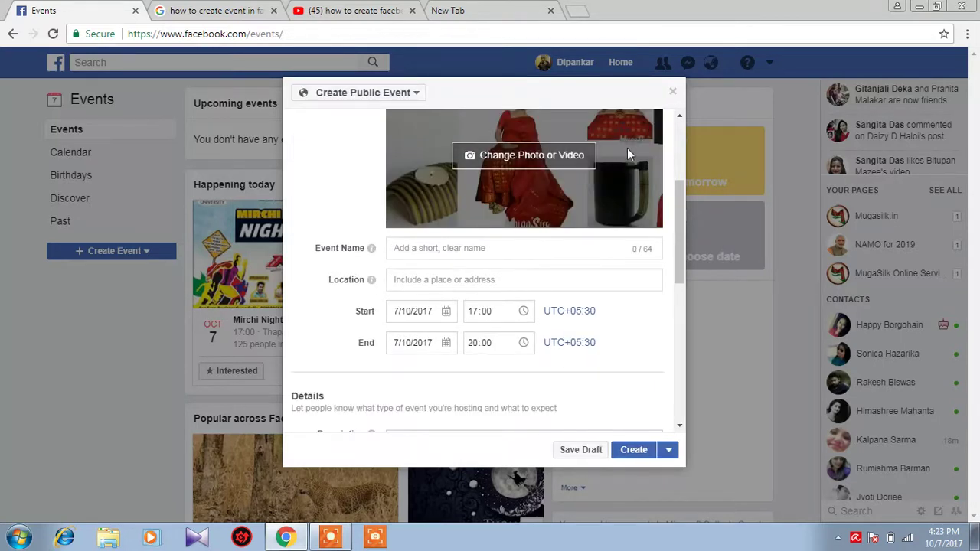
{"action": "scroll", "coordinate": [684, 138], "scroll_direction": "up", "scroll_amount": 5}
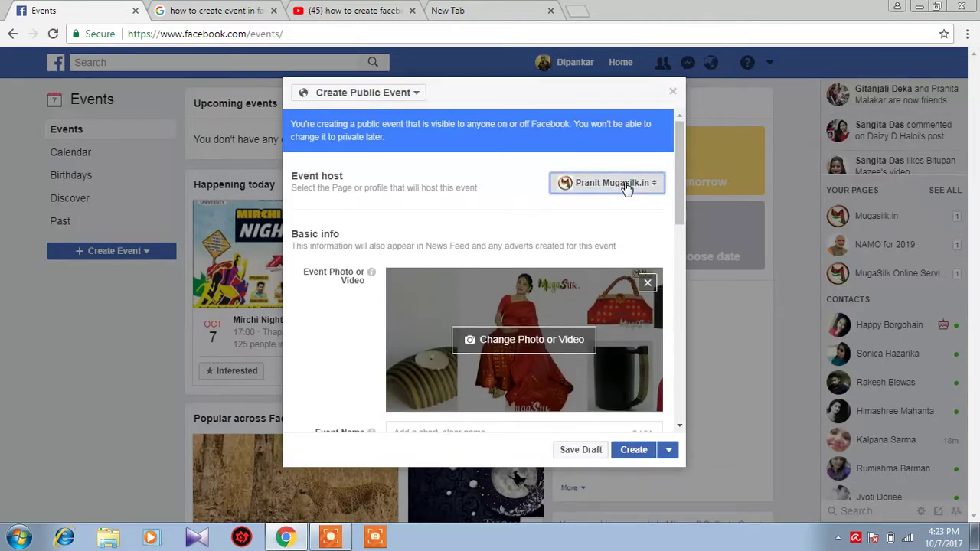
{"action": "left_click", "coordinate": [627, 186]}
{"action": "left_click", "coordinate": [618, 167]}
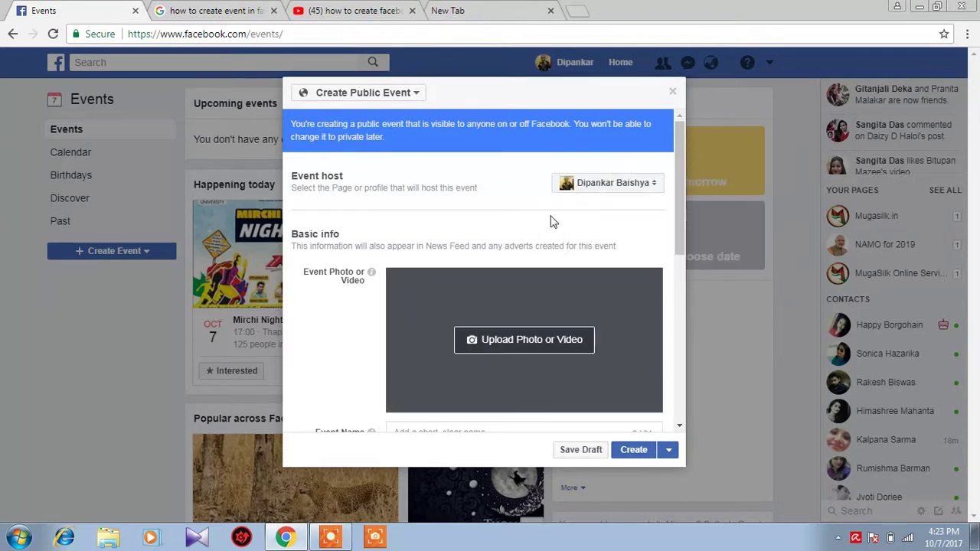